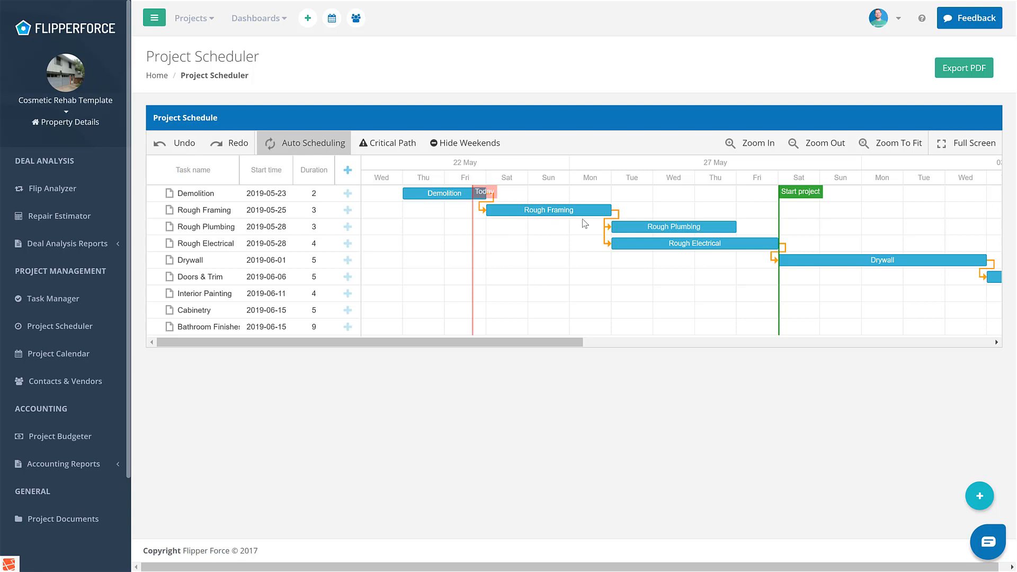
# - Try extending the Rough Framing task to 6 days with auto scheduling on, and undo the change
pyautogui.moveTo(610, 209); pyautogui.dragTo(736, 209)
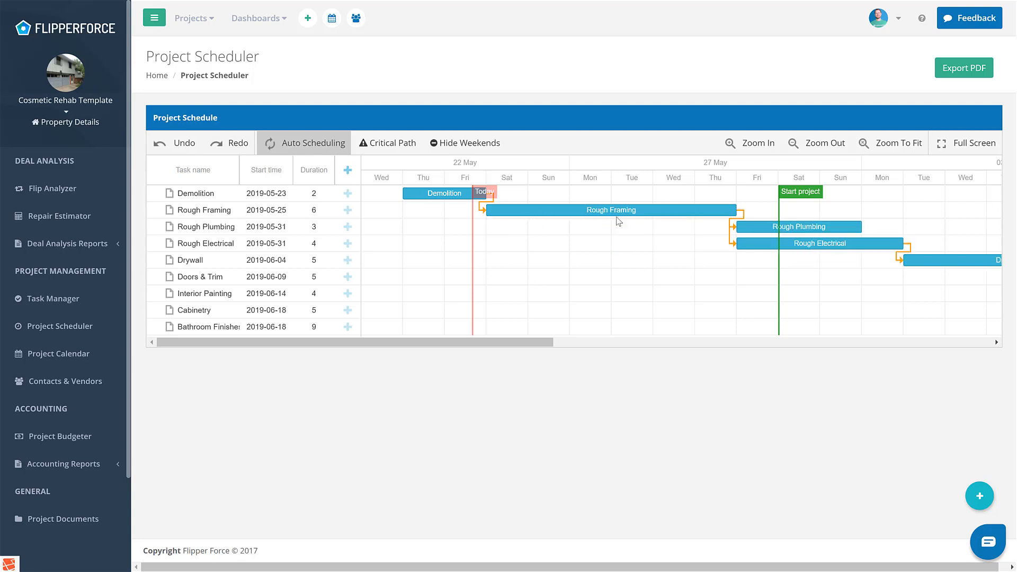
pyautogui.click(168, 143)
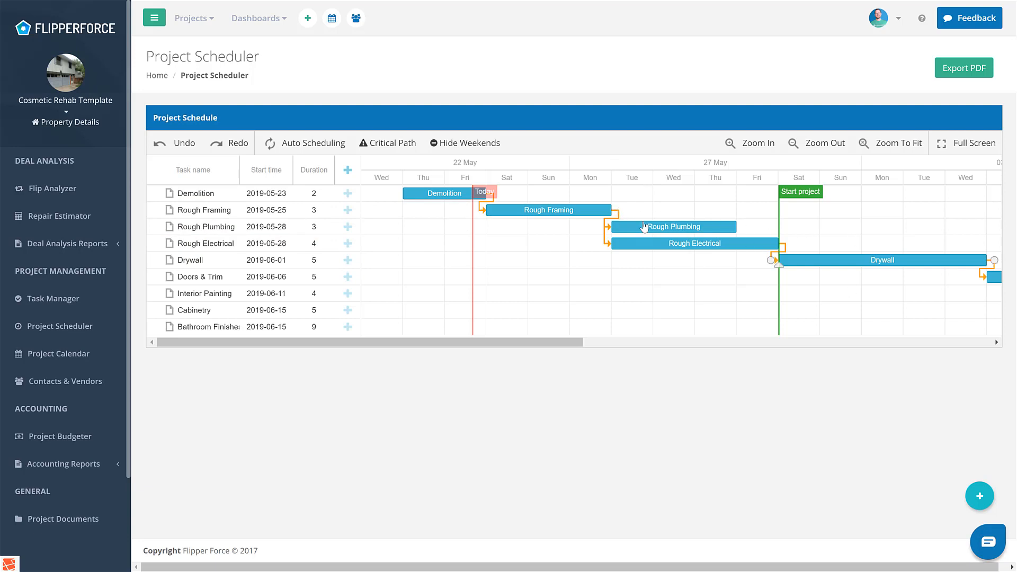
# - With auto scheduling off, try extending Rough Framing to 4 days and moving Rough Plumbing and Rough Electrical to 2019-05-29, and undo the changes
pyautogui.moveTo(677, 230)
pyautogui.moveTo(612, 210); pyautogui.dragTo(665, 211)
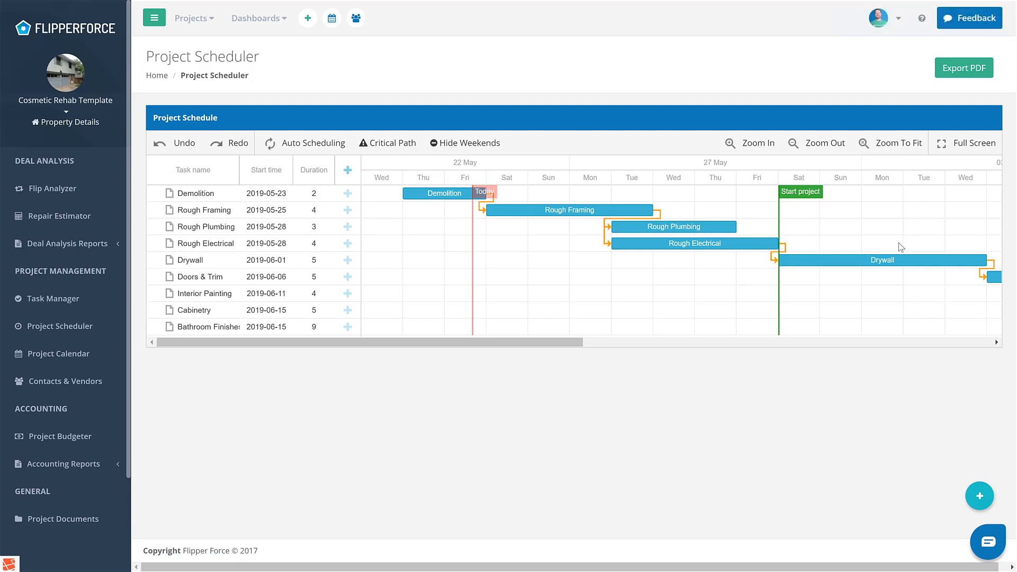
pyautogui.moveTo(680, 228); pyautogui.dragTo(725, 227)
pyautogui.moveTo(680, 252); pyautogui.dragTo(722, 253)
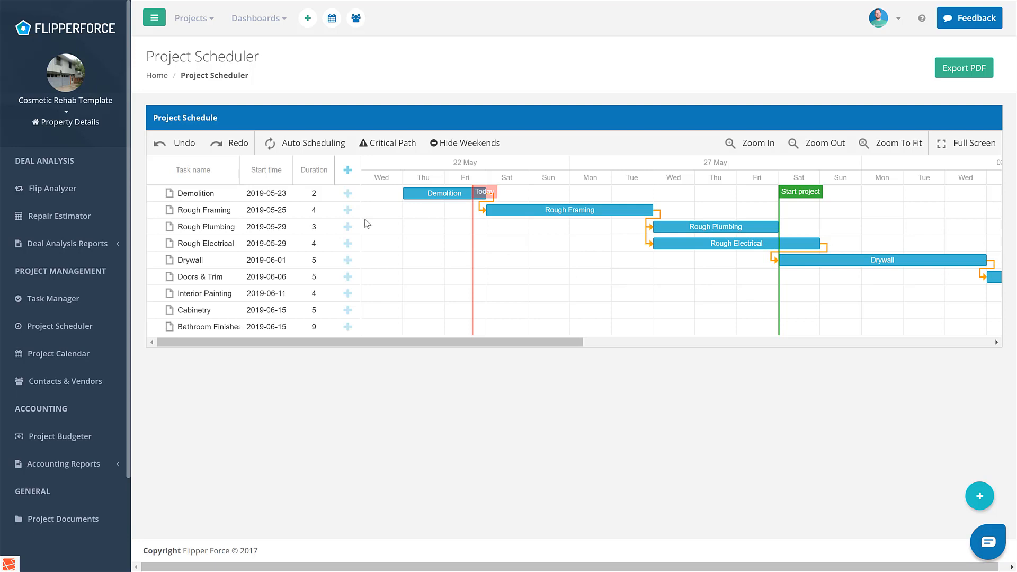
pyautogui.click(175, 152)
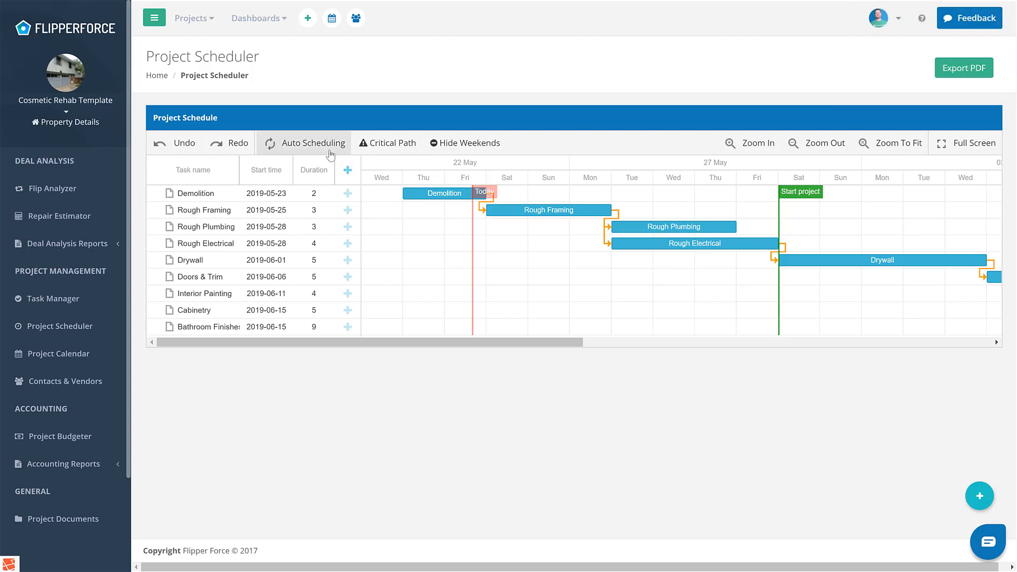
# - Turn on auto scheduling and extend Rough Framing to 4 days and Rough Electrical to 5 days
pyautogui.click(329, 152)
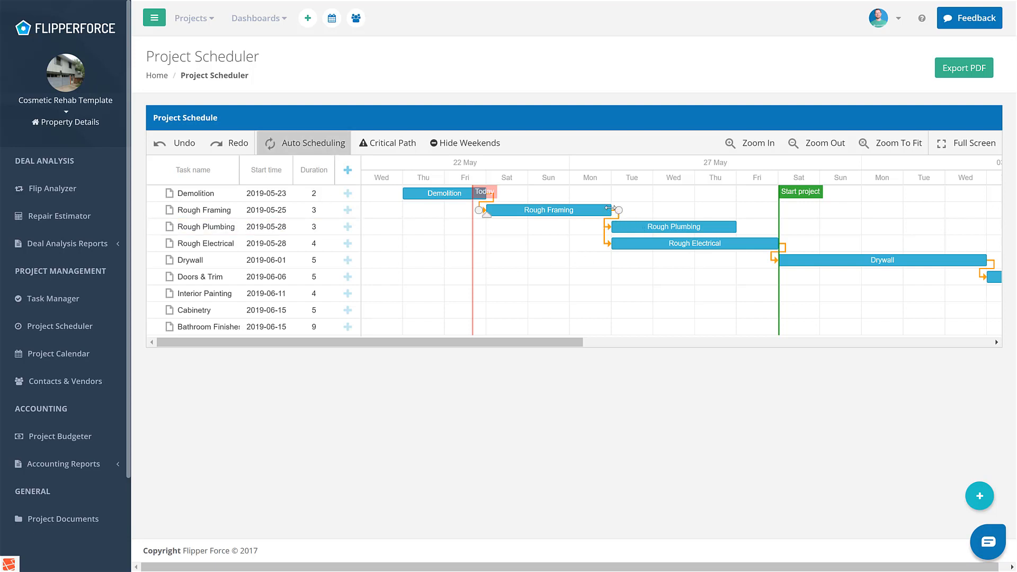
pyautogui.moveTo(609, 208); pyautogui.dragTo(653, 208)
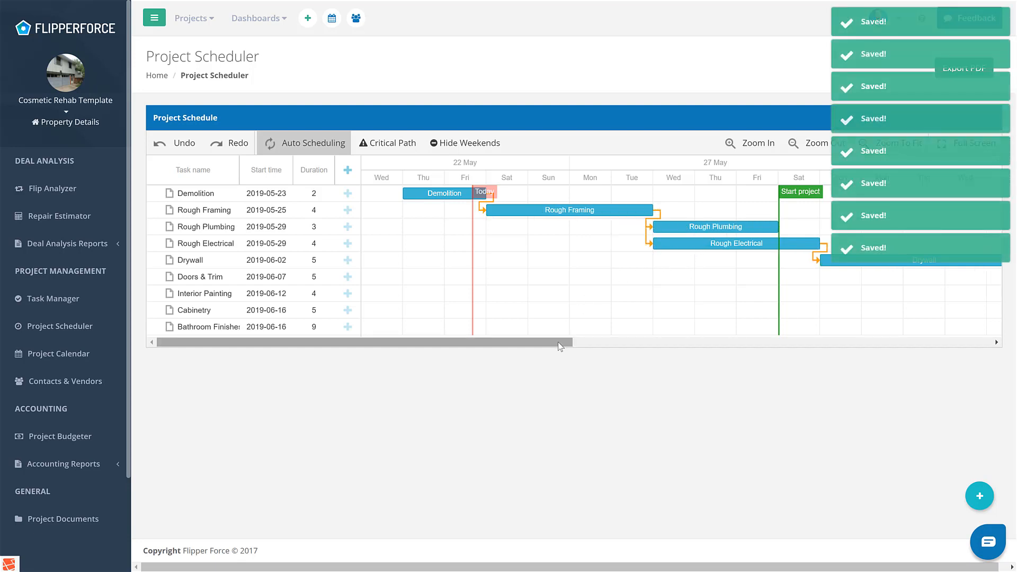
pyautogui.moveTo(558, 341); pyautogui.dragTo(702, 328)
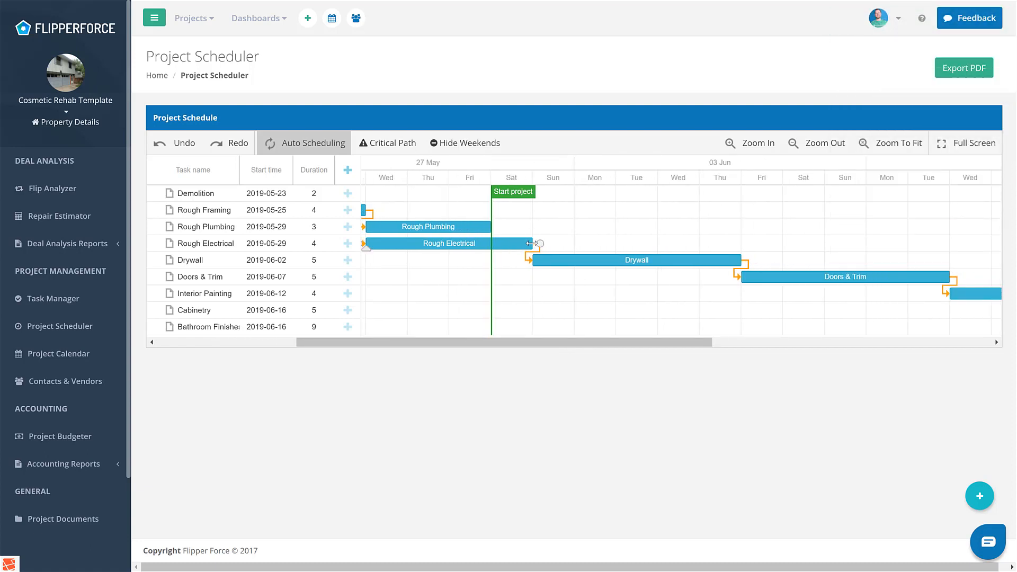
pyautogui.moveTo(531, 243); pyautogui.dragTo(575, 244)
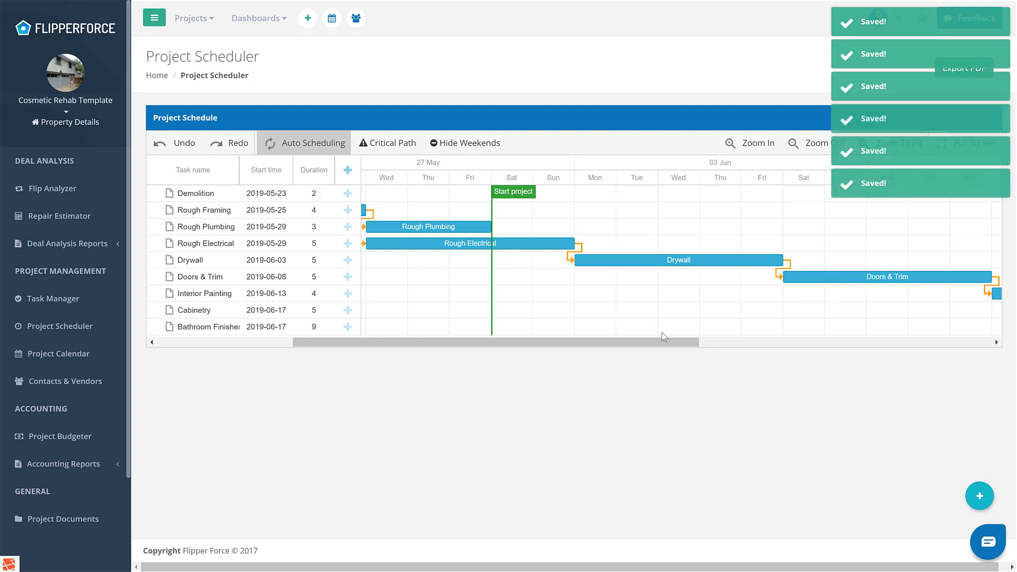
# - Highlight the critical path on the project schedule
pyautogui.moveTo(663, 341)
pyautogui.mouseDown()
pyautogui.moveTo(903, 346)
pyautogui.moveTo(600, 343)
pyautogui.moveTo(492, 354)
pyautogui.mouseUp()
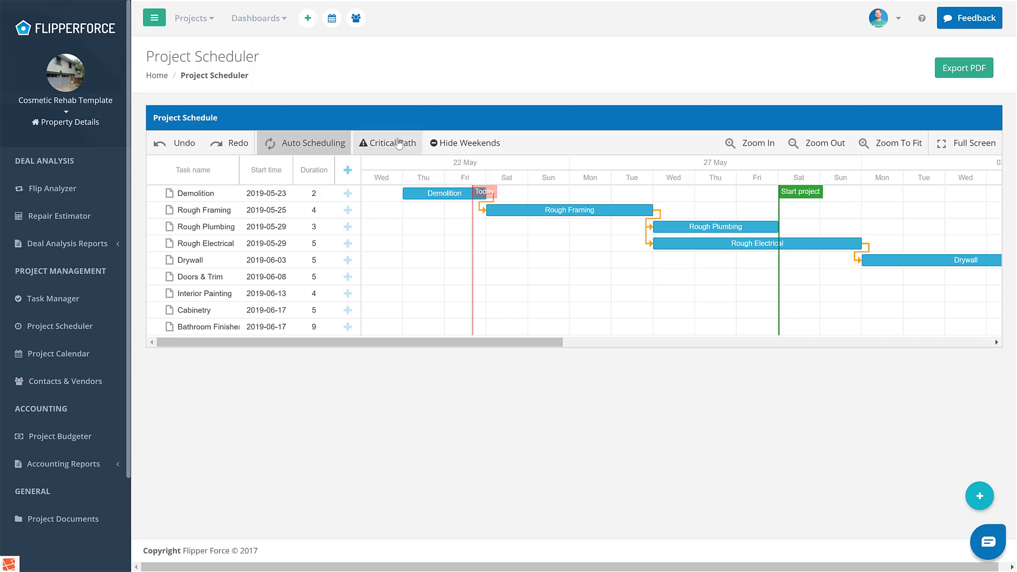
pyautogui.click(398, 143)
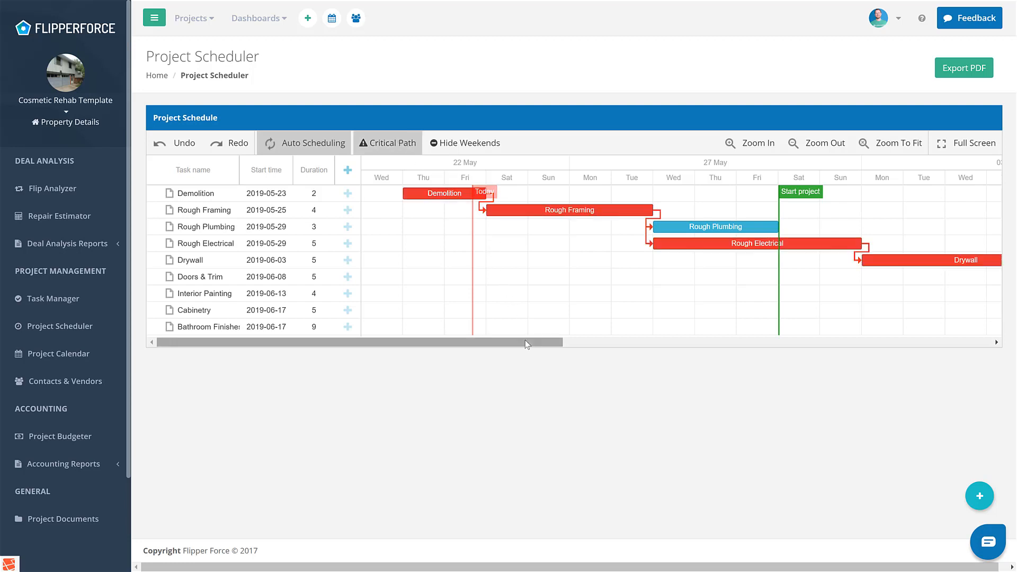
# - Examine which tasks lie on the critical path across the timeline, comparing Rough Plumbing with Rough Electrical and Cabinetry with Bathroom Finishes
pyautogui.moveTo(525, 340); pyautogui.dragTo(958, 355)
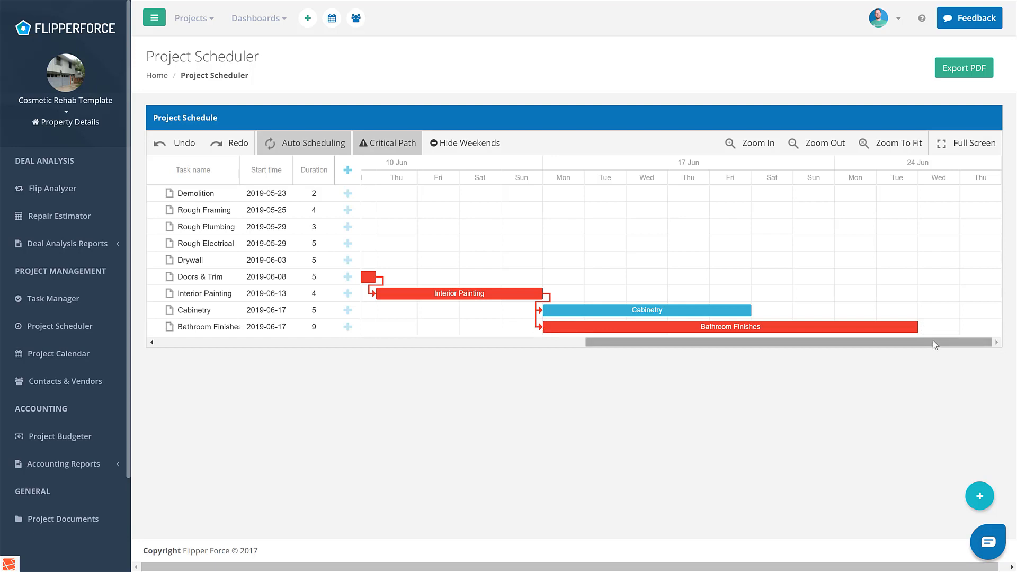
pyautogui.moveTo(917, 329)
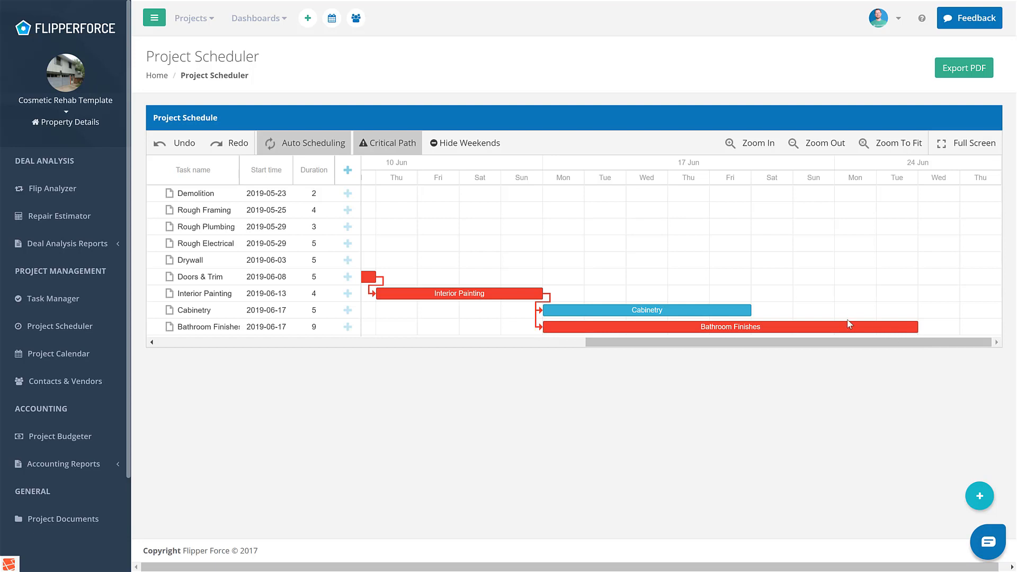
pyautogui.moveTo(686, 346); pyautogui.dragTo(892, 337)
pyautogui.moveTo(811, 342); pyautogui.dragTo(449, 366)
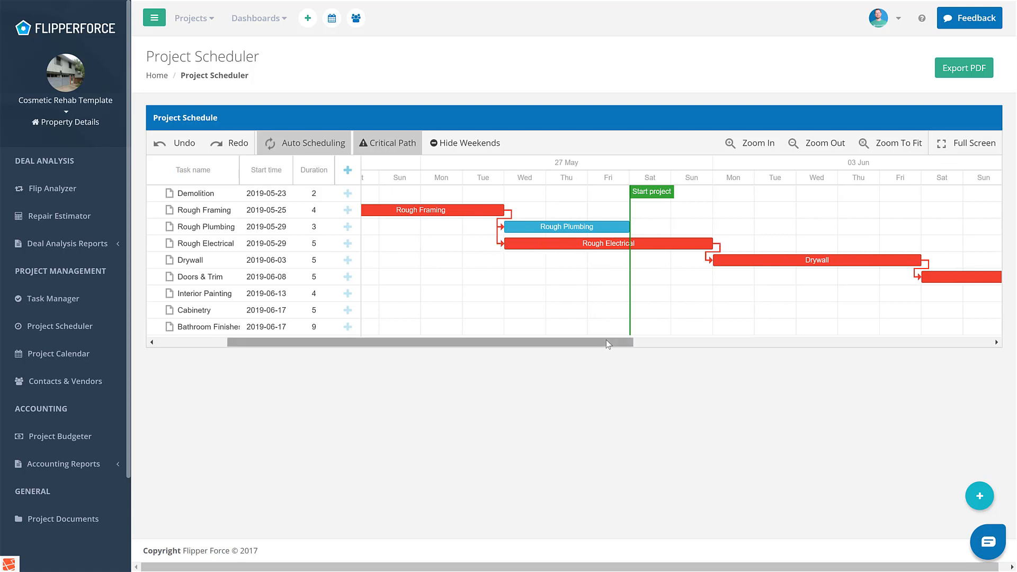
pyautogui.moveTo(609, 342); pyautogui.dragTo(965, 342)
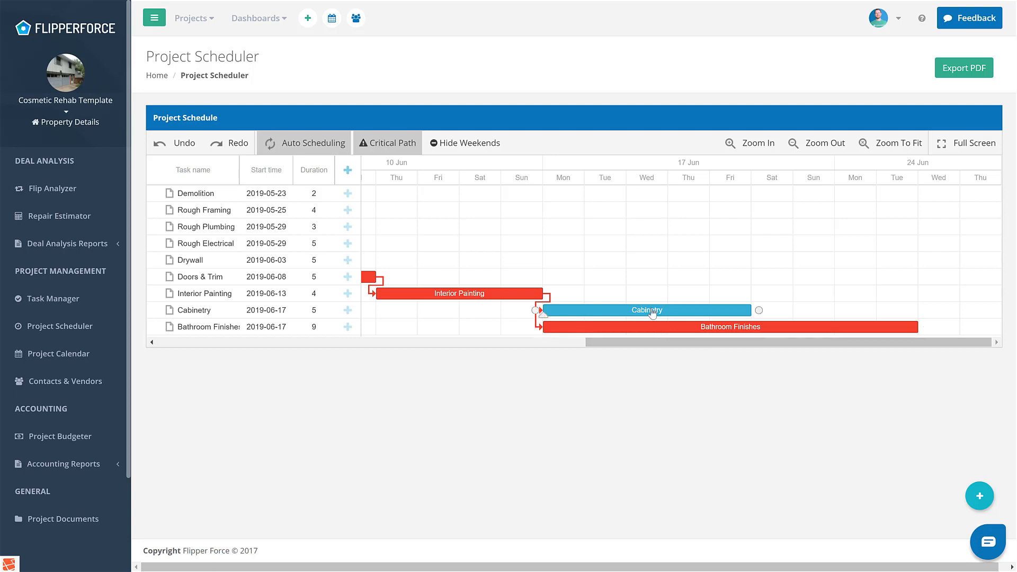
pyautogui.moveTo(622, 344); pyautogui.dragTo(615, 343)
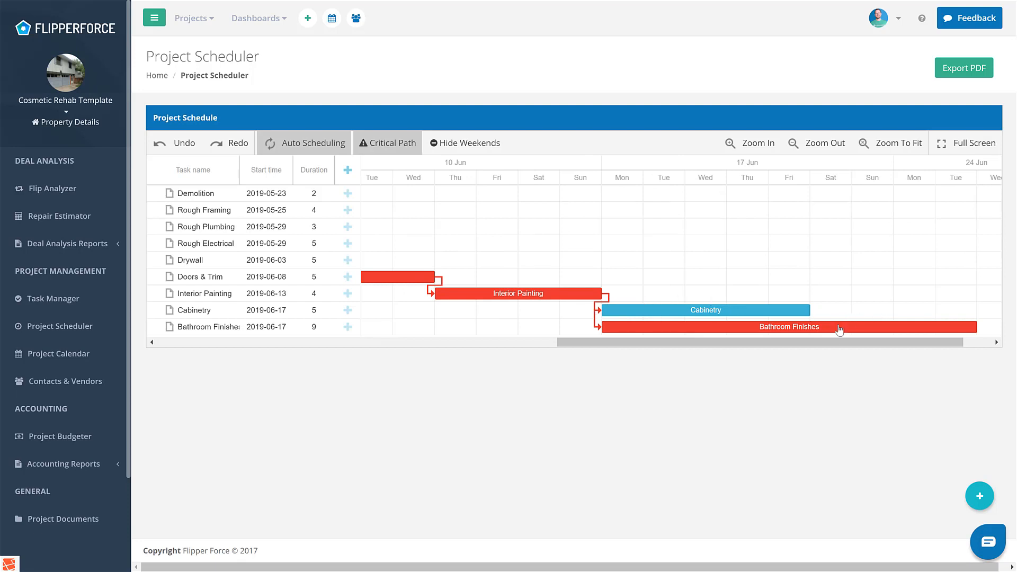
pyautogui.moveTo(865, 339); pyautogui.dragTo(936, 342)
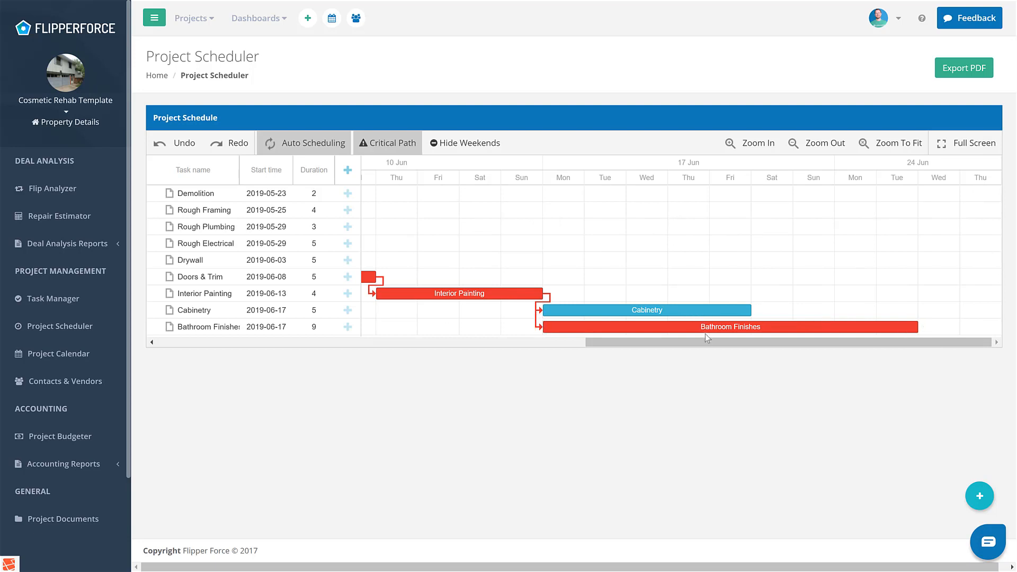
pyautogui.moveTo(706, 341); pyautogui.dragTo(267, 326)
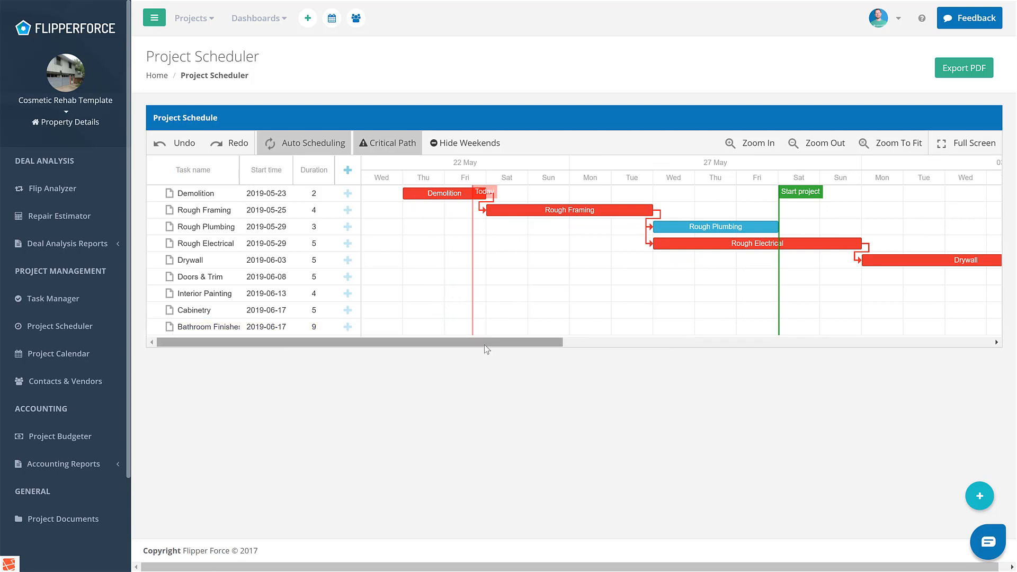
pyautogui.moveTo(484, 345)
pyautogui.mouseDown()
pyautogui.moveTo(639, 343)
pyautogui.moveTo(780, 309)
pyautogui.mouseUp()
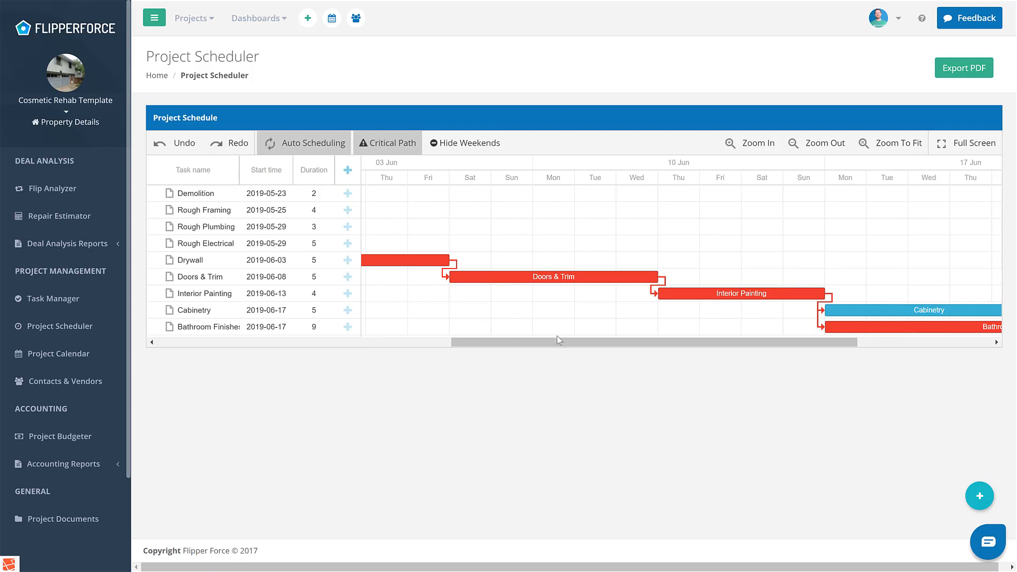
# - Hide the weekends on the schedule and review the shortened timeline from Demolition to Bathroom Finishes
pyautogui.moveTo(557, 339); pyautogui.dragTo(477, 347)
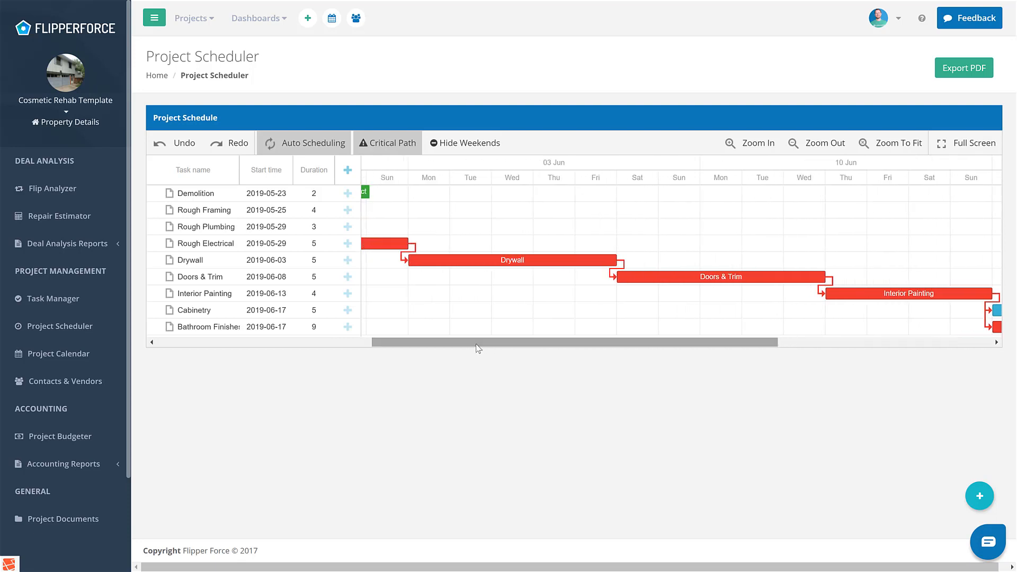
pyautogui.click(470, 143)
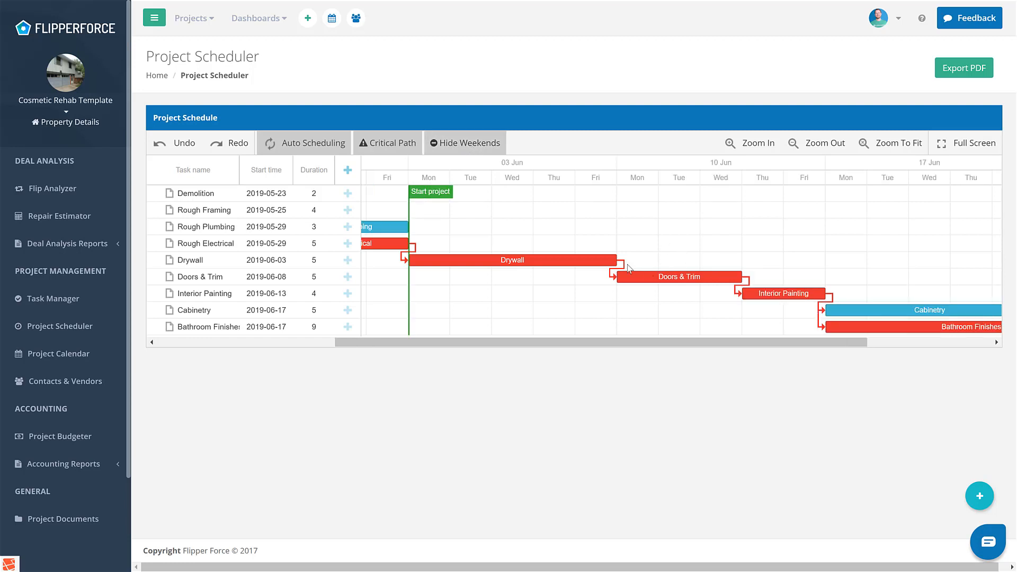
pyautogui.moveTo(631, 344); pyautogui.dragTo(409, 348)
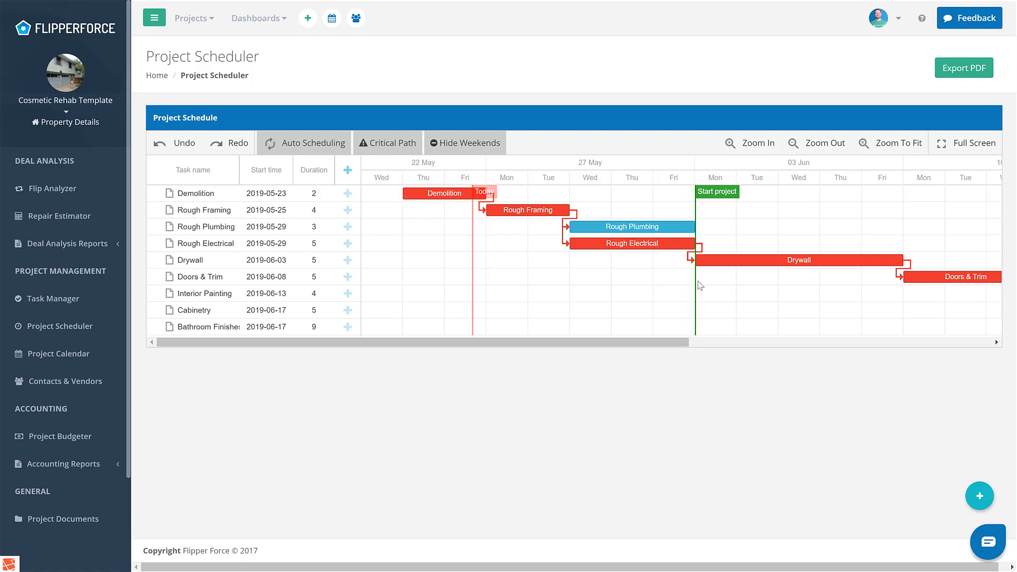
pyautogui.moveTo(675, 342); pyautogui.dragTo(1003, 334)
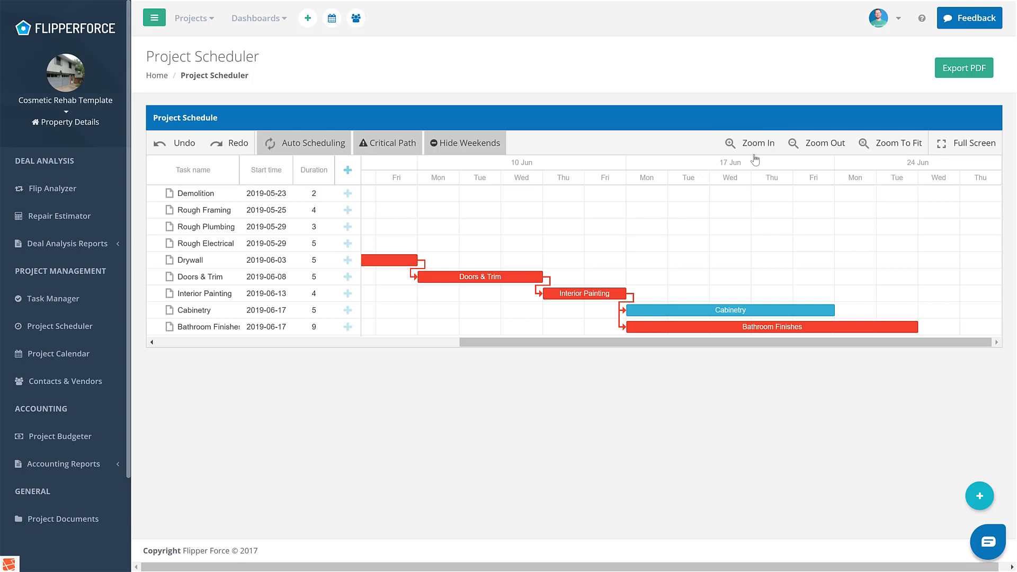
# - Try coarser and finer timeline scales, and fit the whole project schedule in the chart
pyautogui.click(796, 146)
pyautogui.click(795, 147)
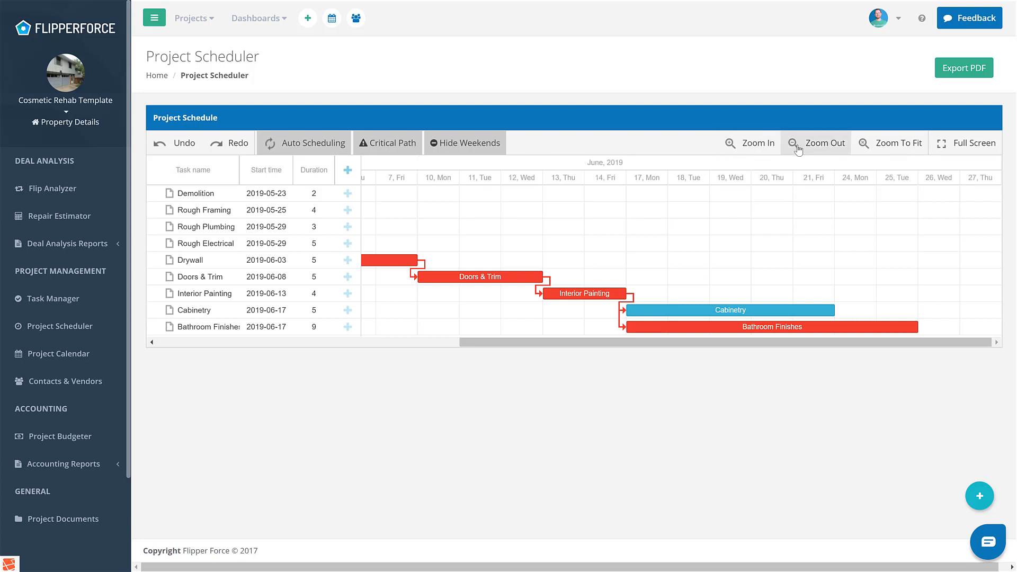
pyautogui.click(798, 149)
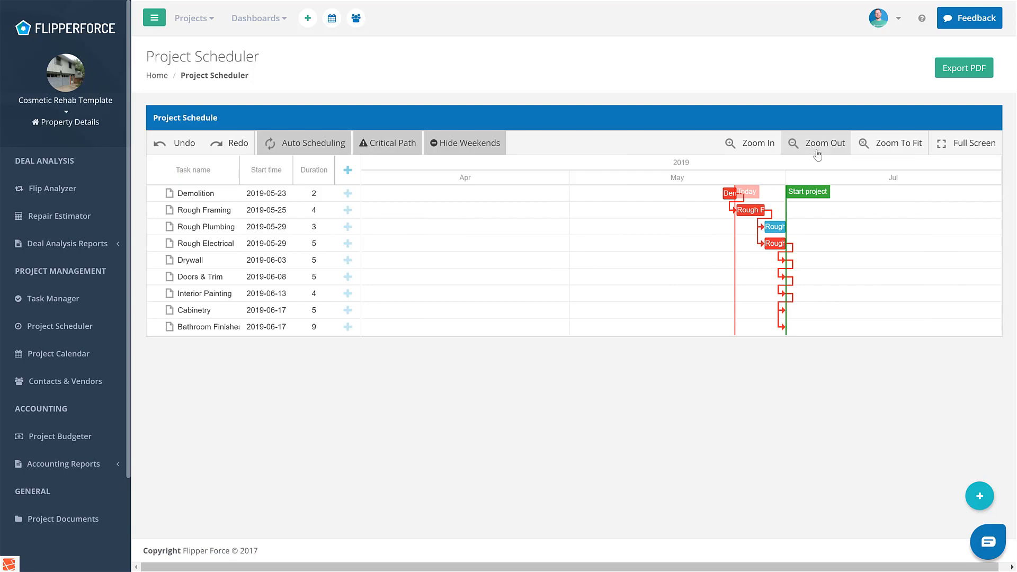
pyautogui.click(901, 152)
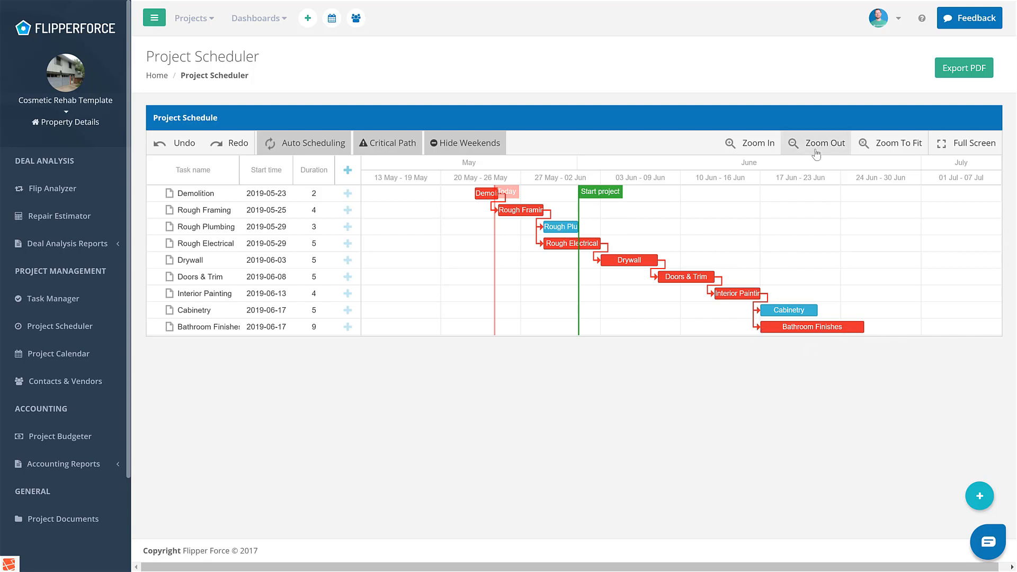
pyautogui.click(763, 143)
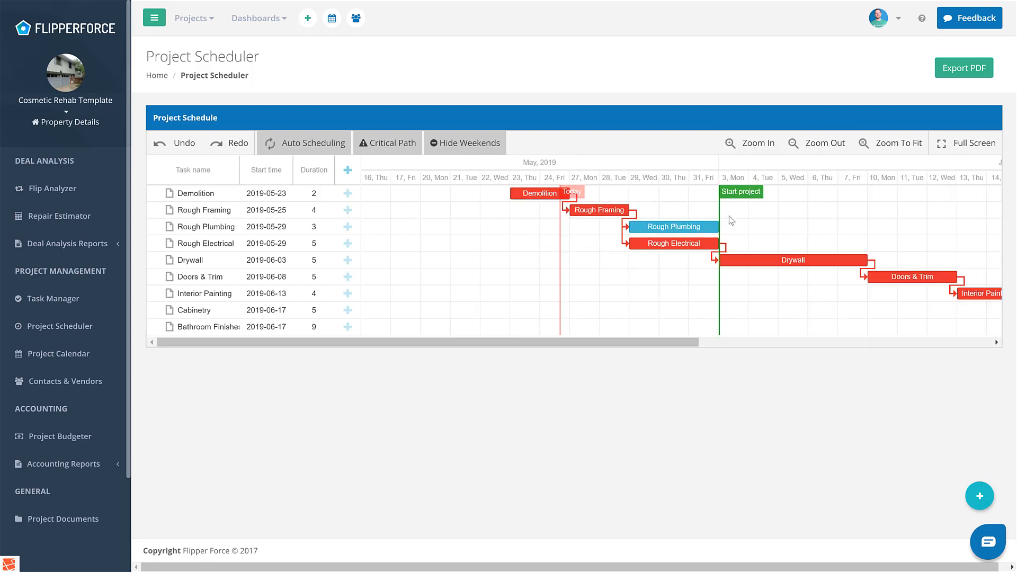
pyautogui.moveTo(670, 342); pyautogui.dragTo(839, 334)
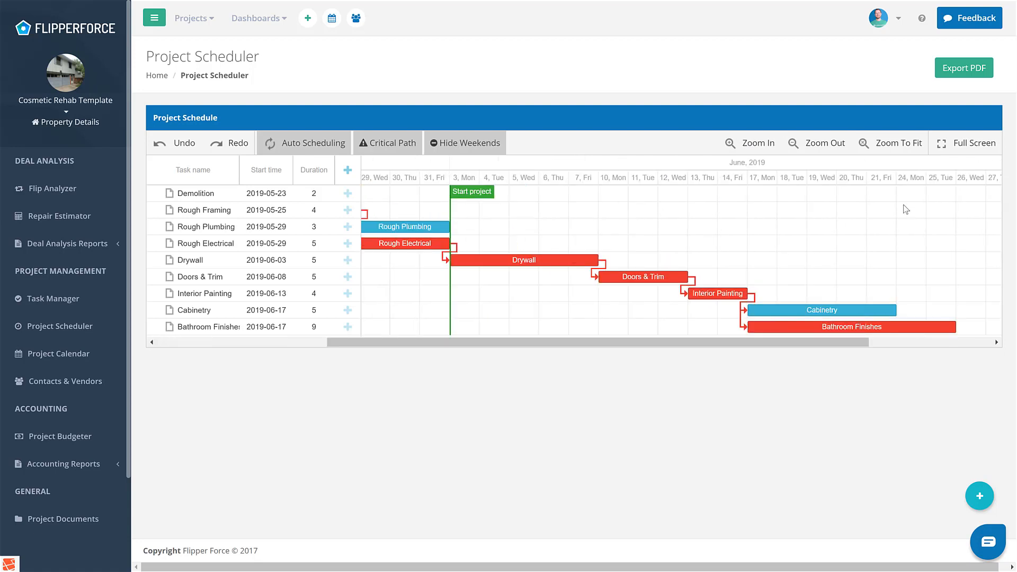
pyautogui.click(892, 144)
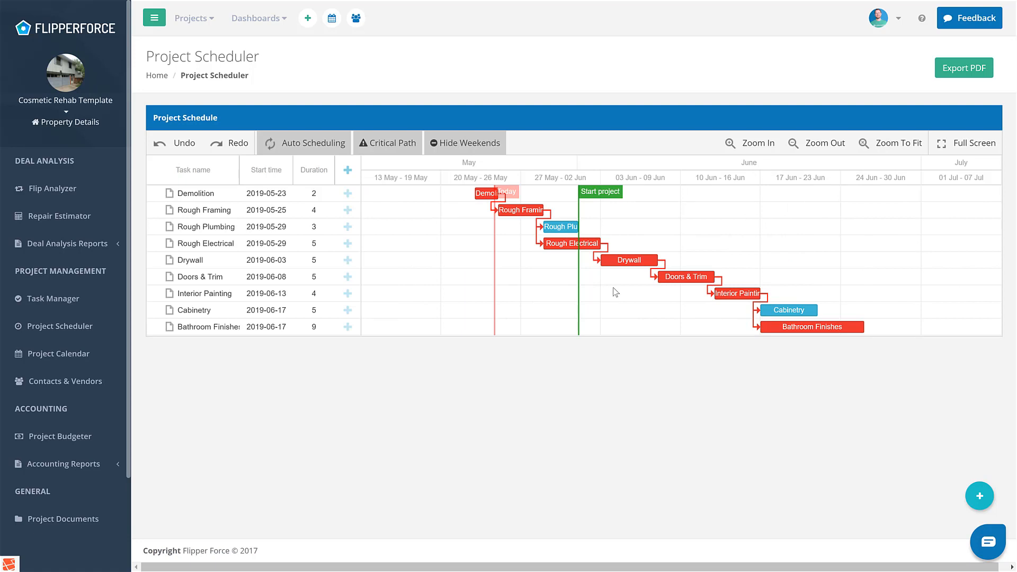
# - Export the fitted schedule to PDF and open the exported file for printing
pyautogui.click(937, 70)
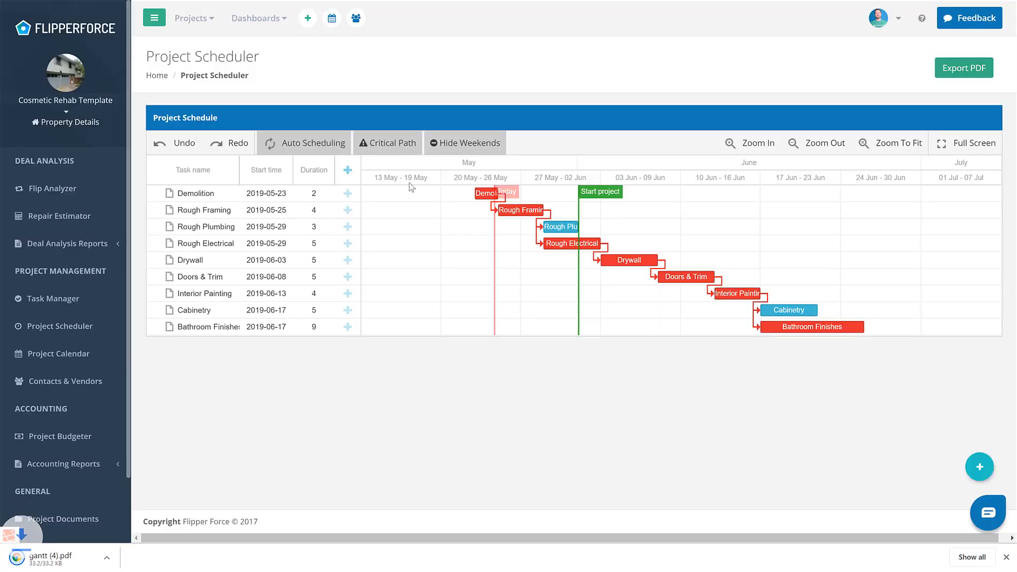
pyautogui.click(66, 553)
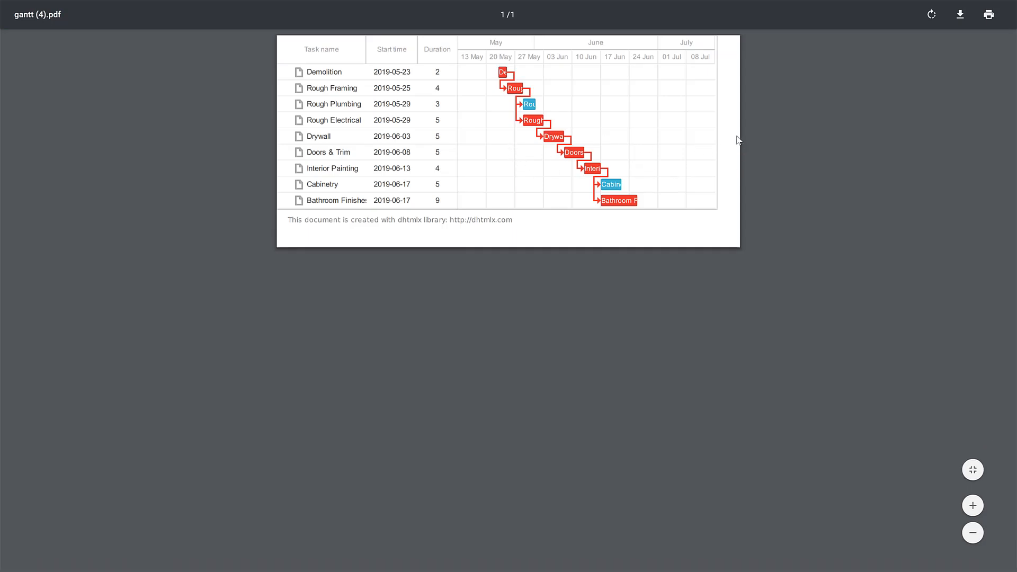
pyautogui.click(988, 16)
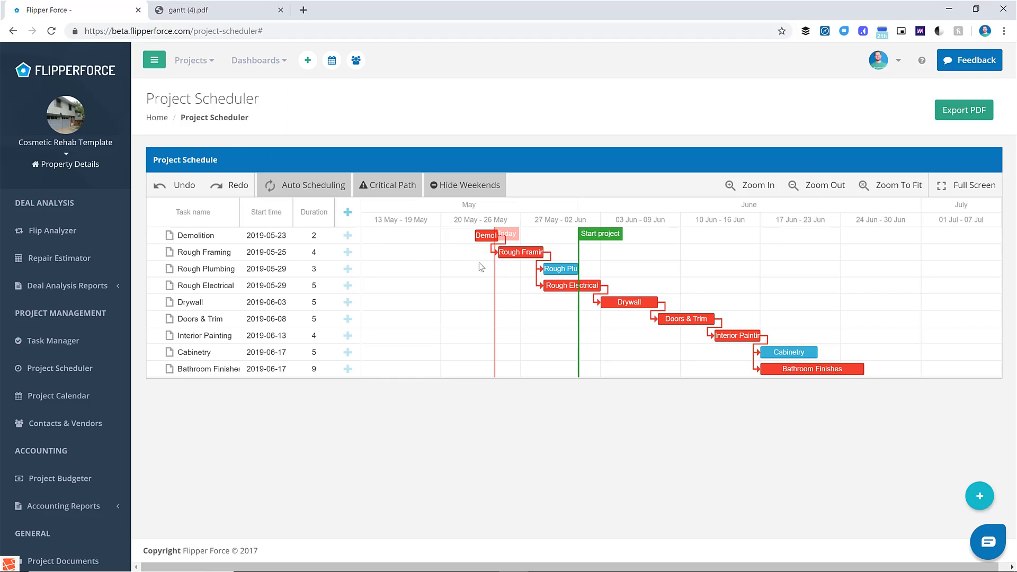
# - Show the project calendar by month, compare all projects with New Template Test alone, and view the latter's June 2019 schedule
pyautogui.click(85, 397)
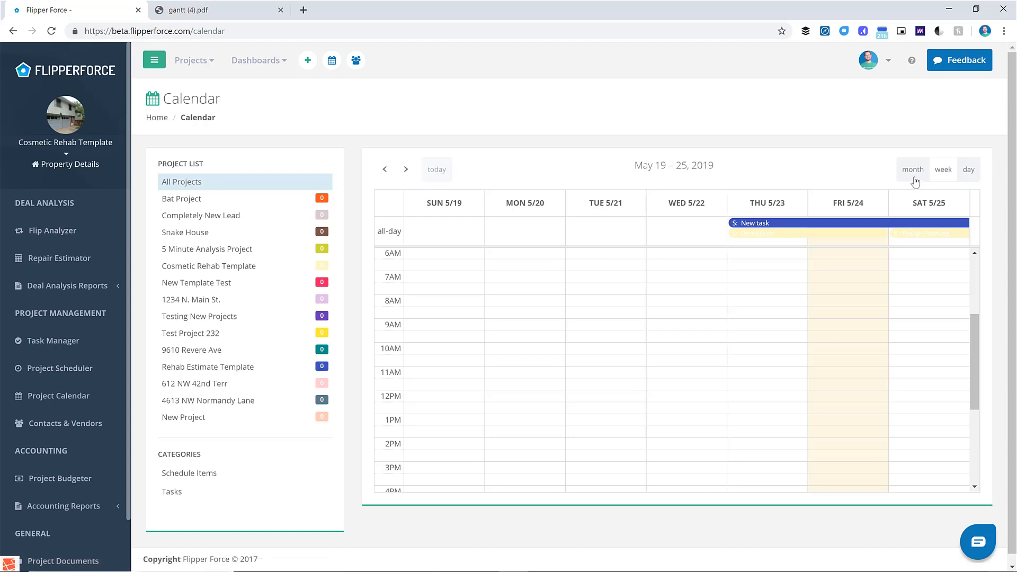
pyautogui.click(913, 171)
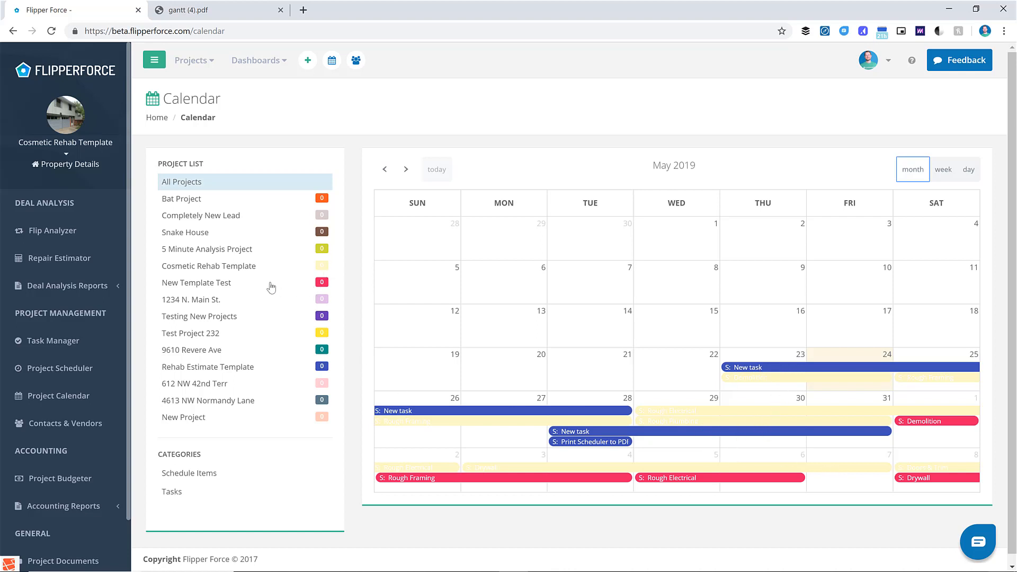
pyautogui.click(244, 287)
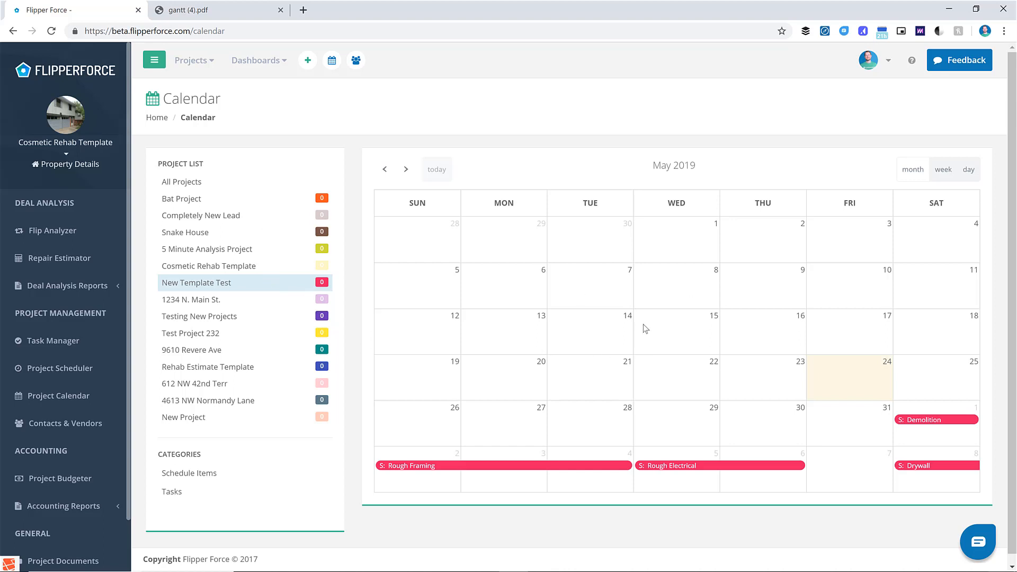
pyautogui.click(268, 184)
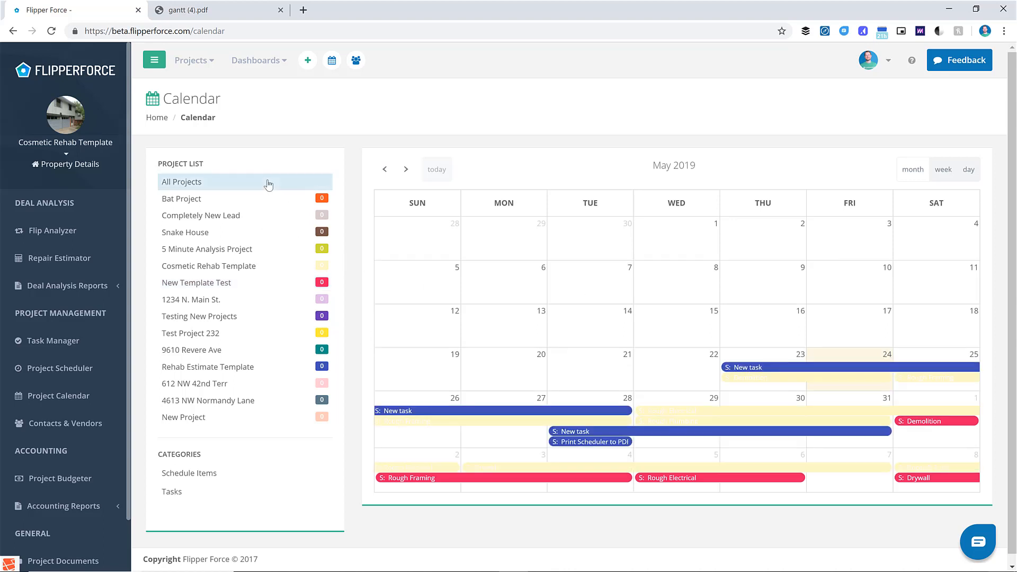
pyautogui.click(247, 288)
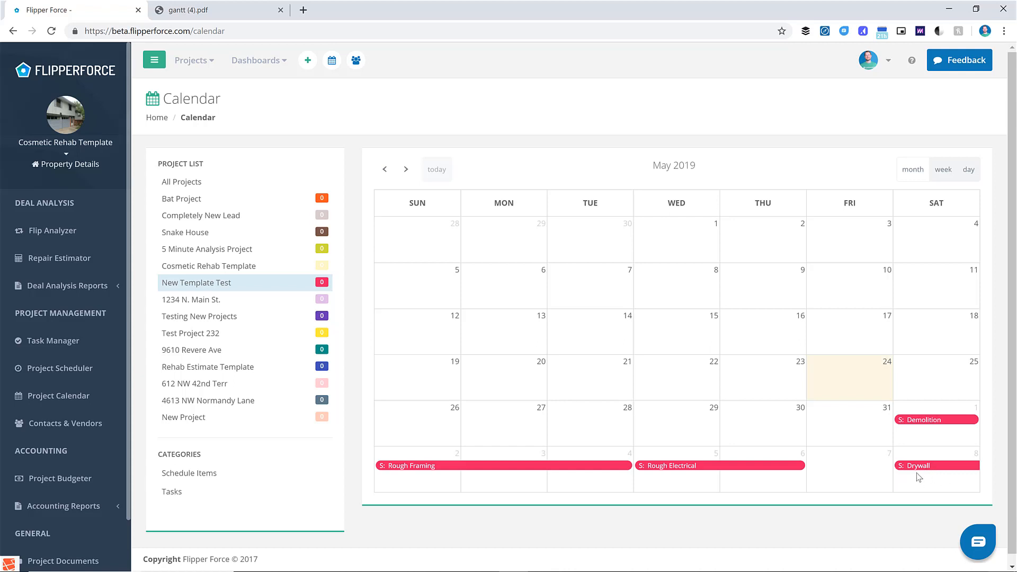
pyautogui.click(406, 170)
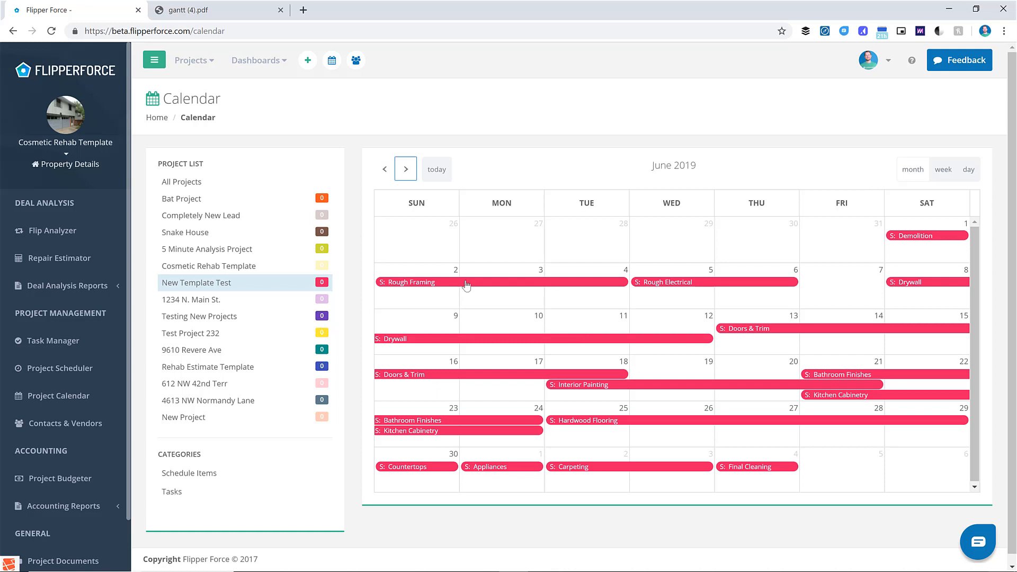
# - Return to the Project Scheduler from the calendar
pyautogui.click(63, 368)
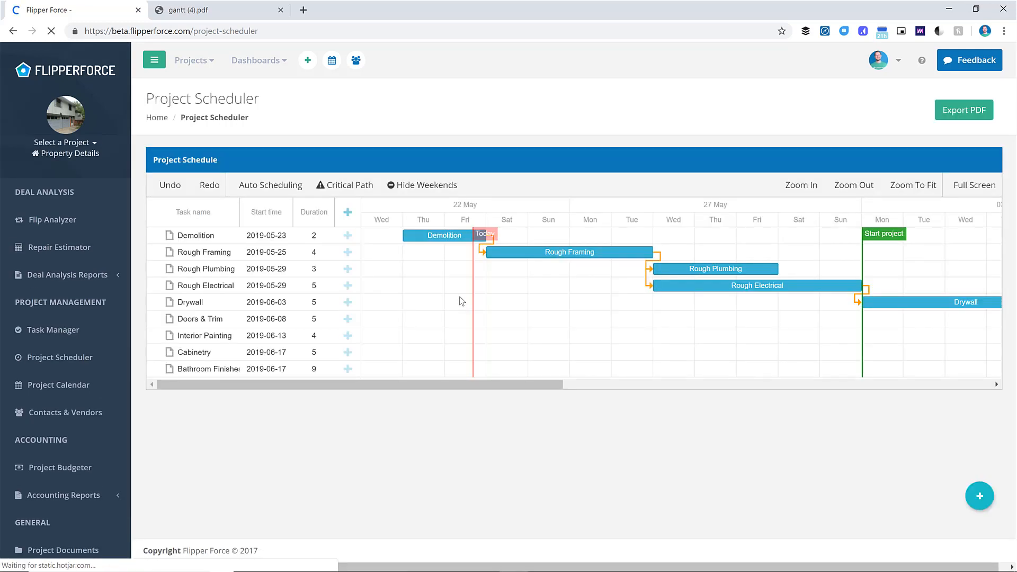